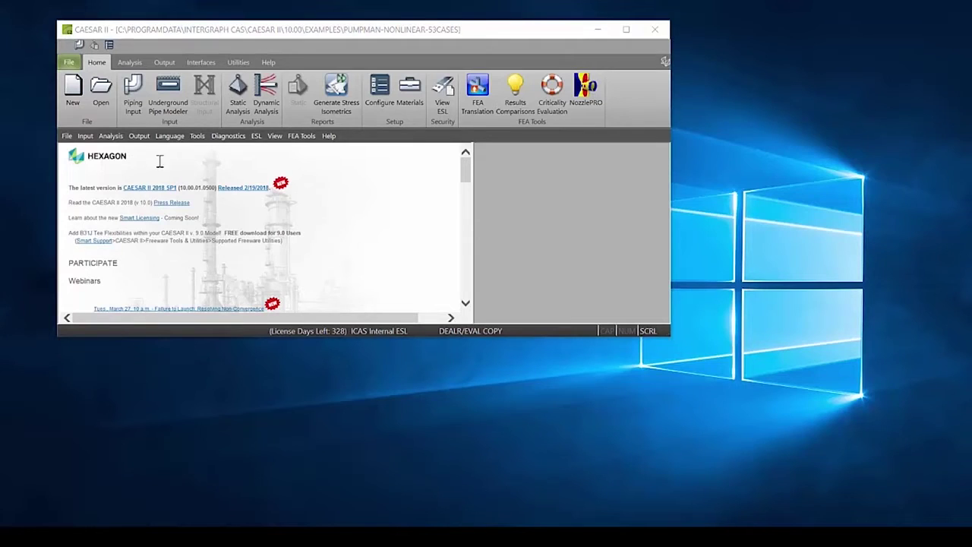
# Open the static analysis Load Case Editor and bring up the row actions for load case L1.
pyautogui.click(237, 88)
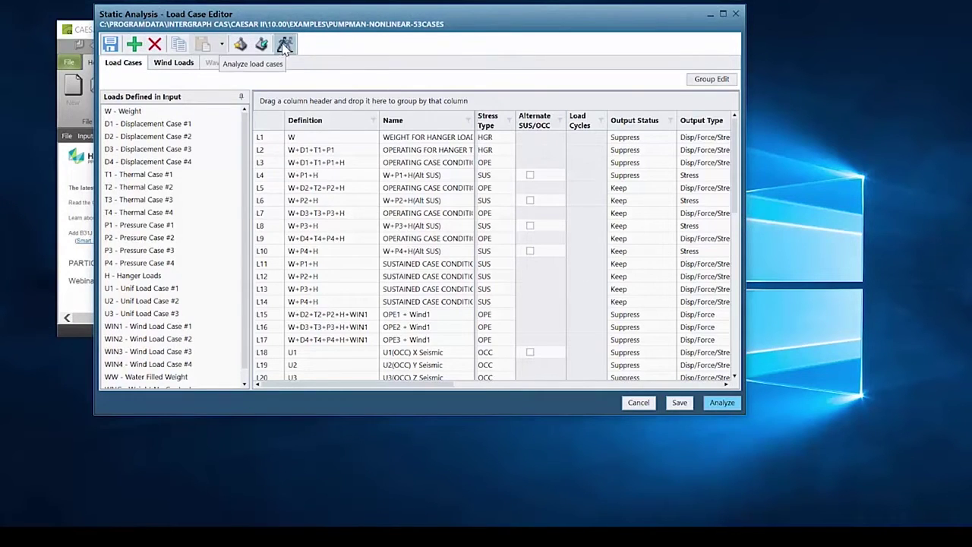
pyautogui.click(263, 138)
pyautogui.rightClick(262, 140)
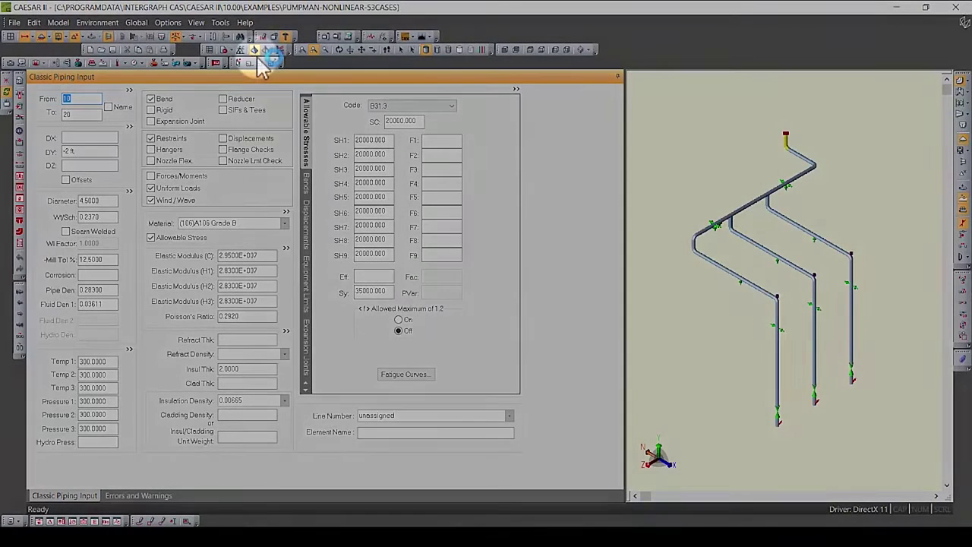
pyautogui.click(262, 61)
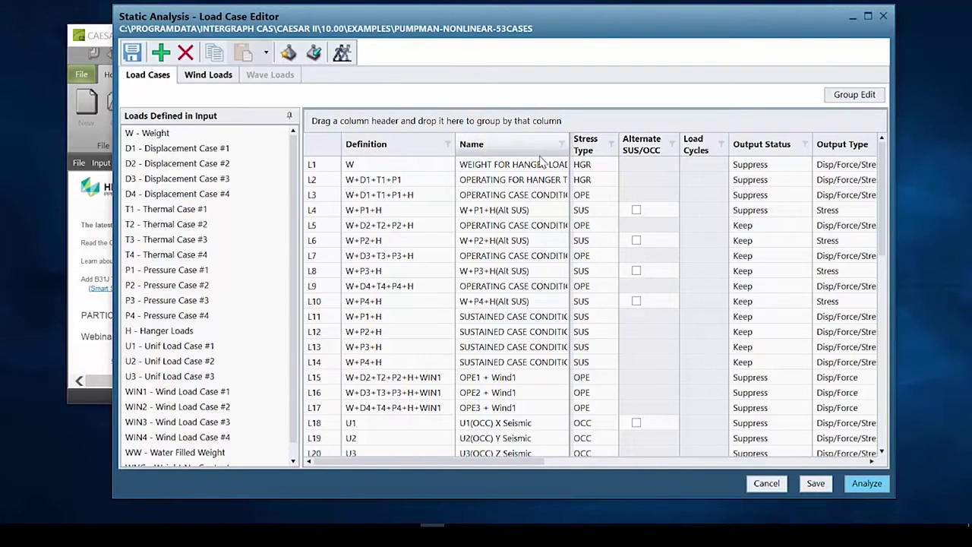
# Widen the Name column, then collapse and re-dock the Loads Defined in Input panel.
pyautogui.moveTo(565, 153); pyautogui.dragTo(628, 143)
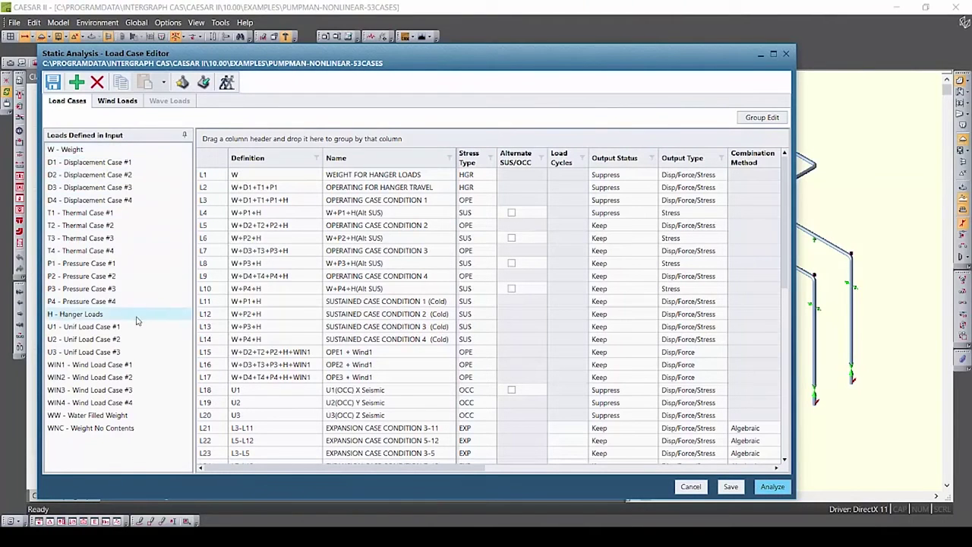
pyautogui.click(185, 135)
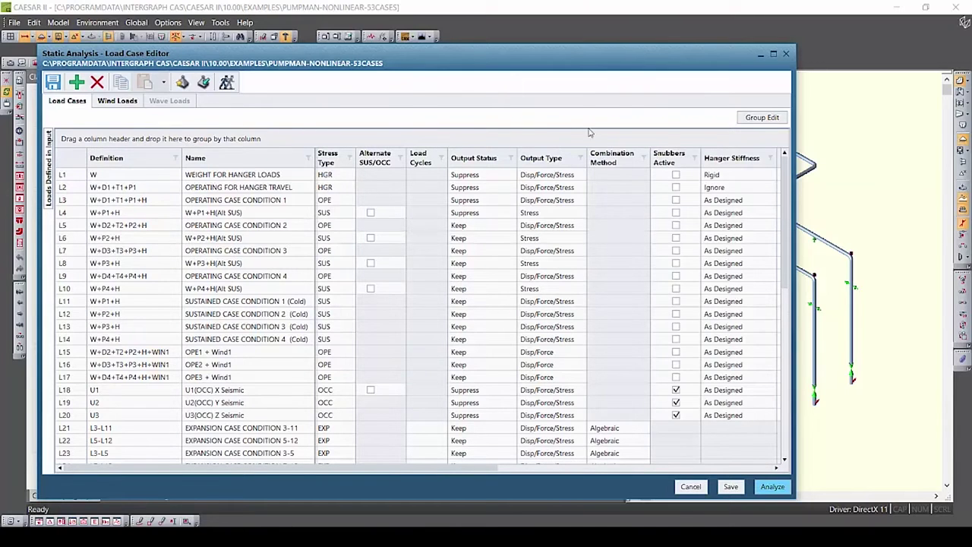
pyautogui.moveTo(50, 152)
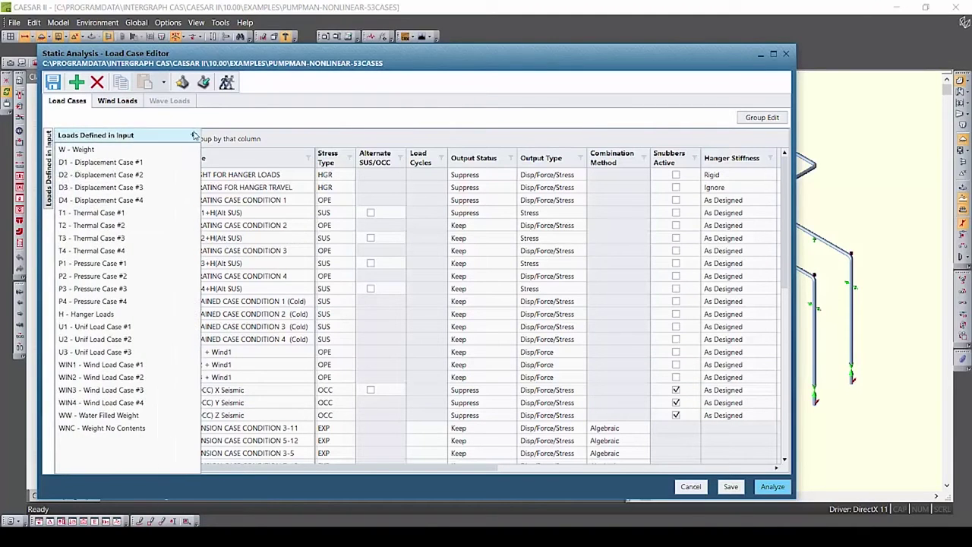
pyautogui.click(196, 136)
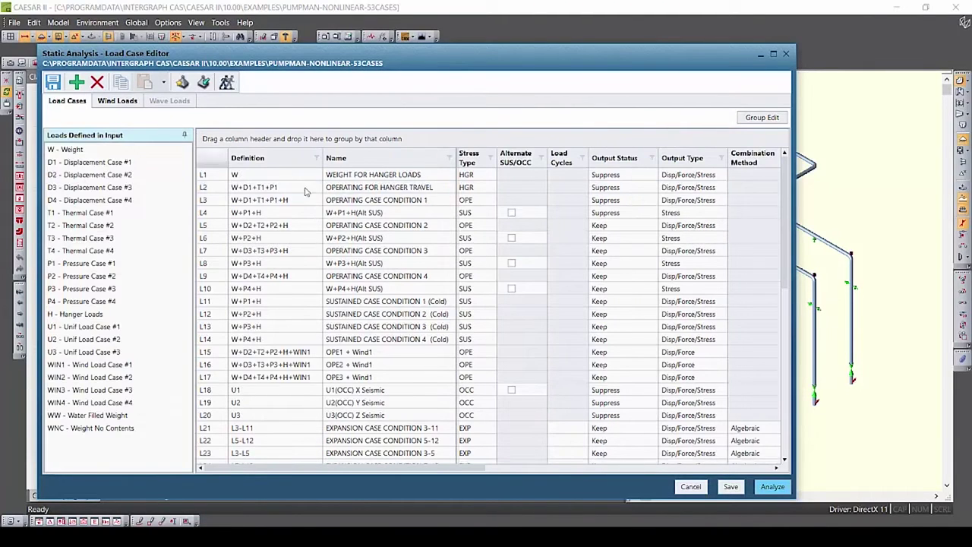
# Scroll the load case grid horizontally to review the remaining columns.
pyautogui.moveTo(338, 471); pyautogui.dragTo(701, 467)
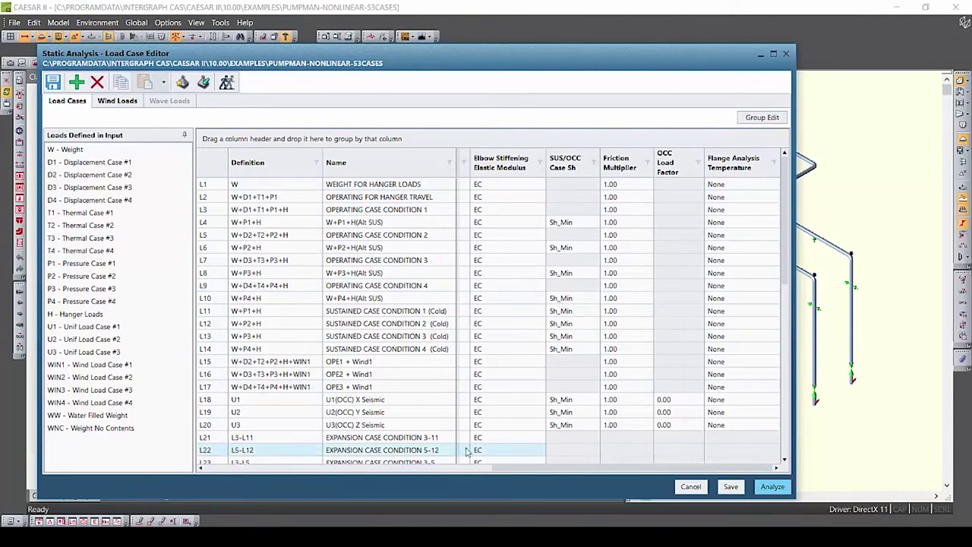
pyautogui.moveTo(631, 468); pyautogui.dragTo(464, 481)
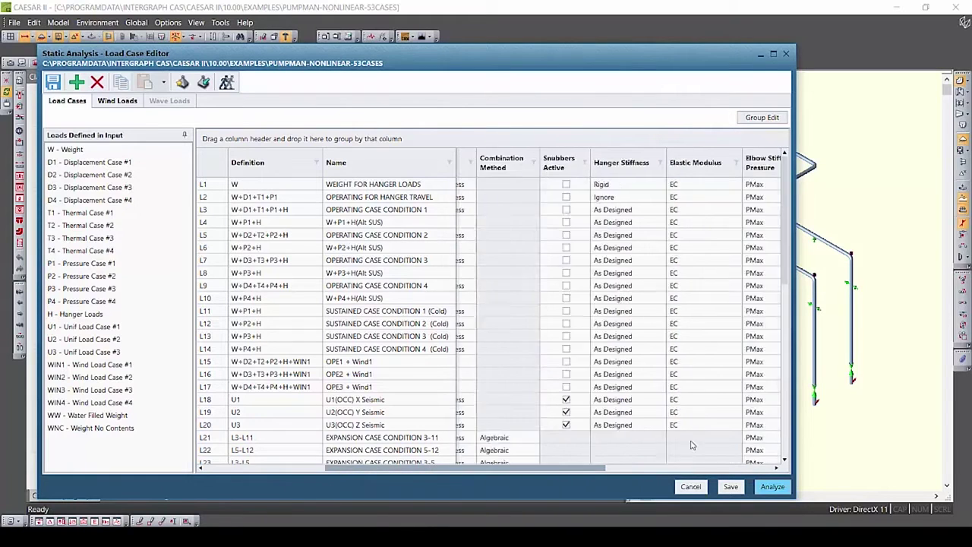
pyautogui.hscroll(5, 691, 445)
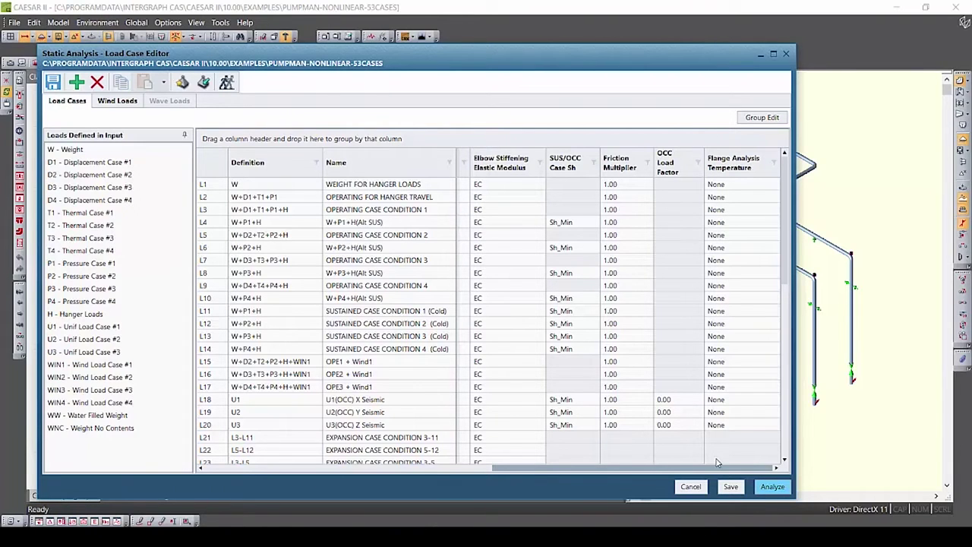
pyautogui.moveTo(717, 465); pyautogui.dragTo(230, 487)
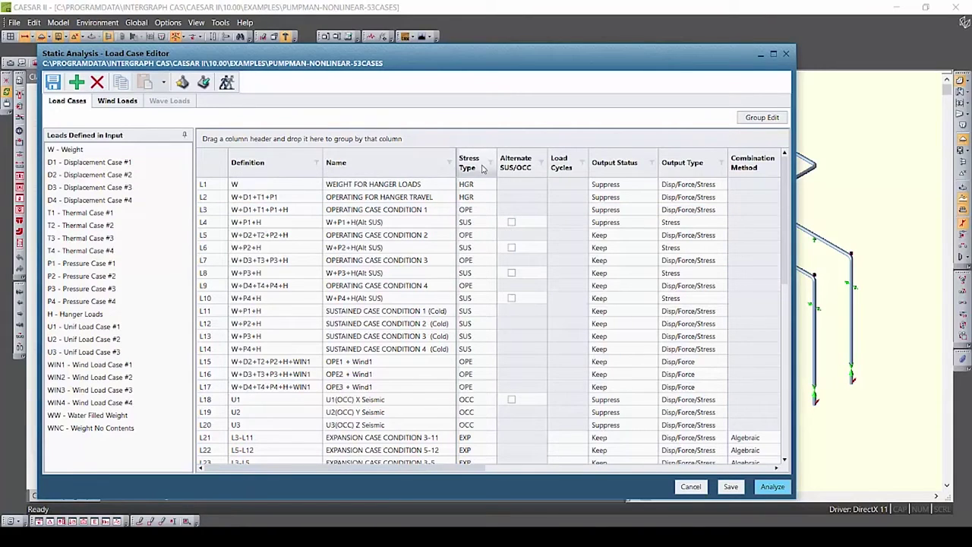
# Group the load cases by Stress Type, then by Output Type as a second level.
pyautogui.moveTo(480, 169); pyautogui.dragTo(374, 138)
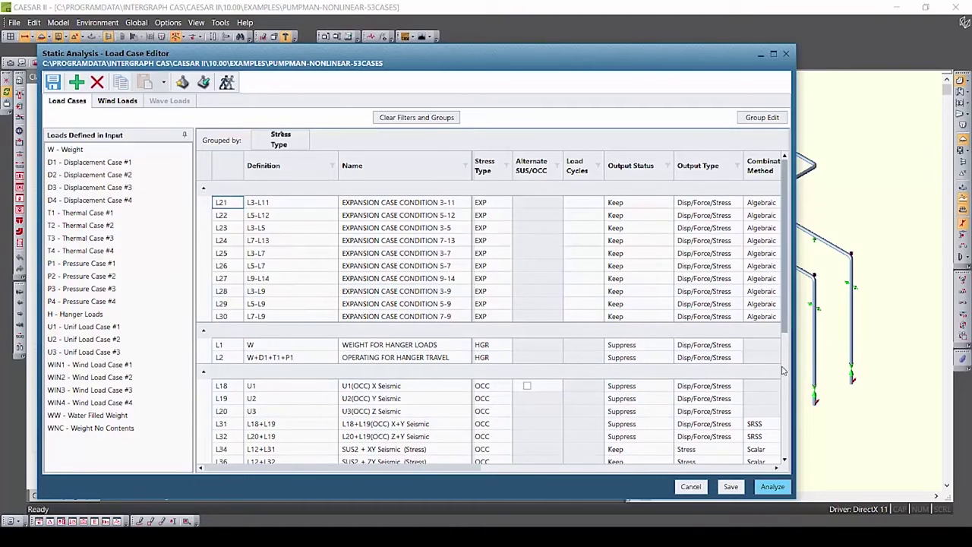
pyautogui.scroll(-2, 788, 329)
pyautogui.scroll(-2, 787, 403)
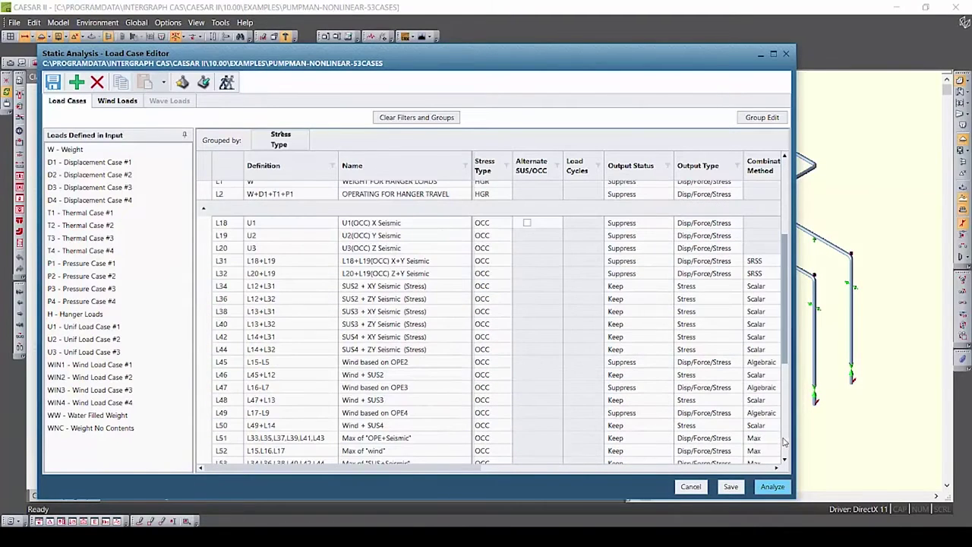
pyautogui.scroll(5, 788, 451)
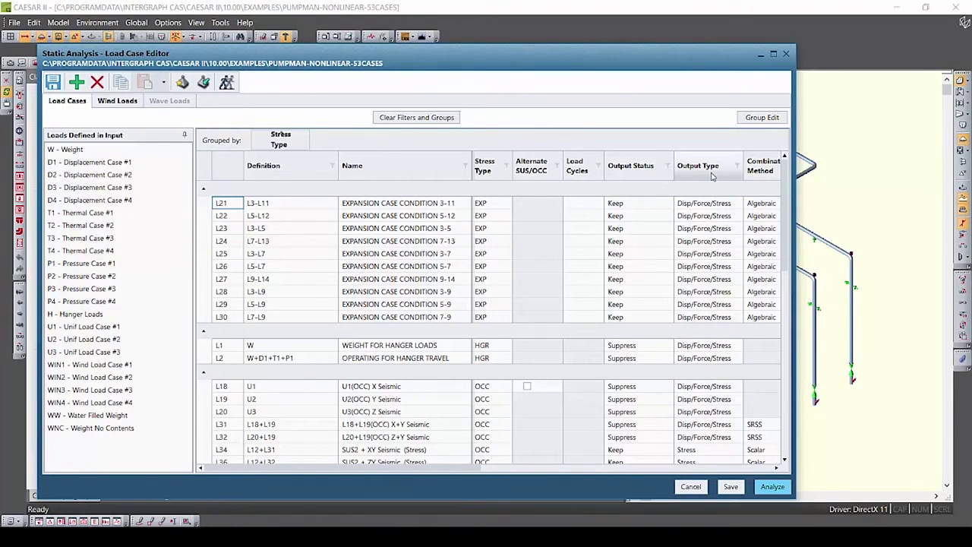
pyautogui.moveTo(713, 176); pyautogui.dragTo(361, 147)
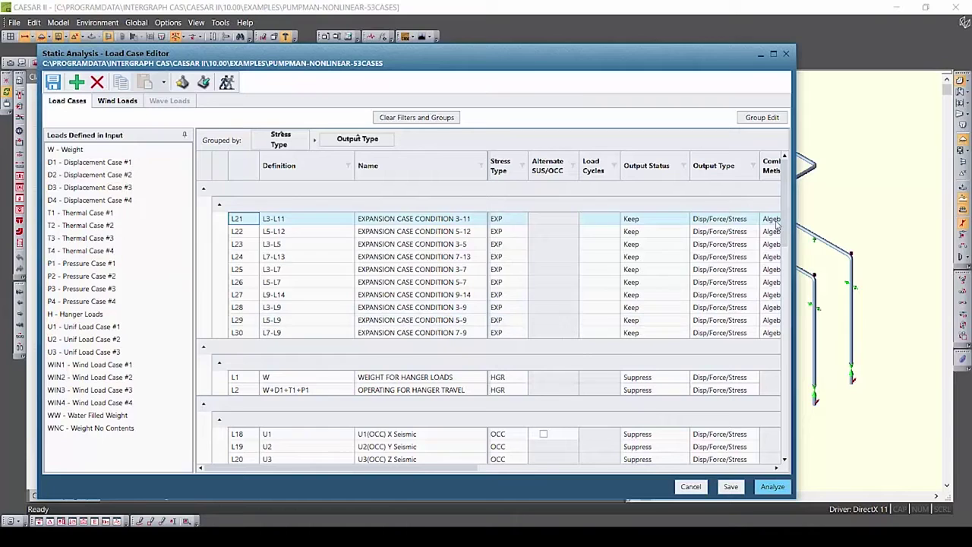
# Enlarge the dialog and clear all groups to show a flat L1–L23 list.
pyautogui.click(778, 469)
pyautogui.click(778, 469)
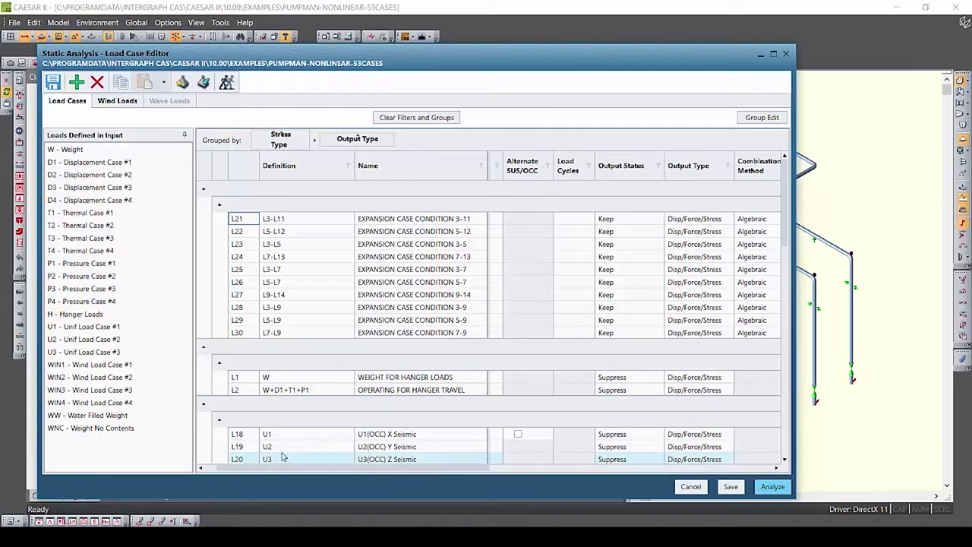
pyautogui.click(202, 469)
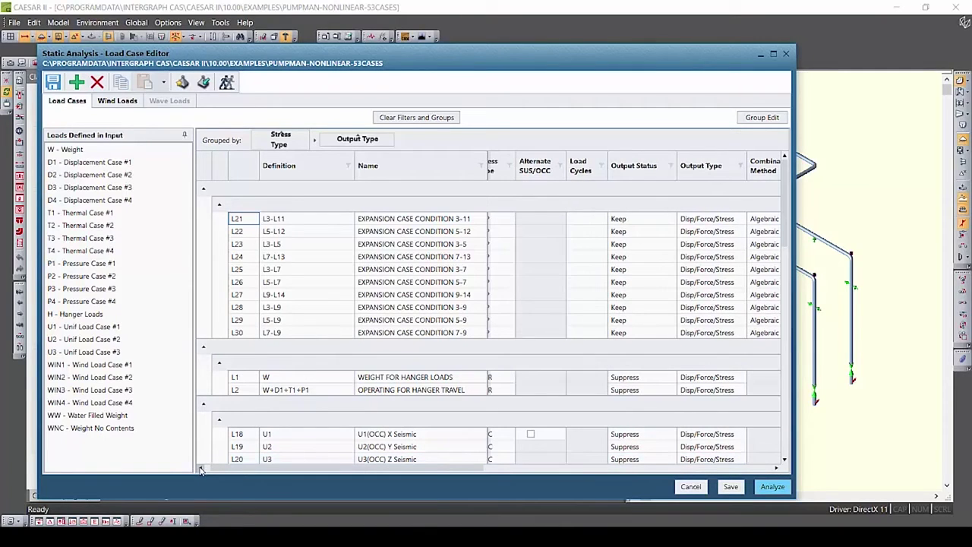
pyautogui.click(202, 469)
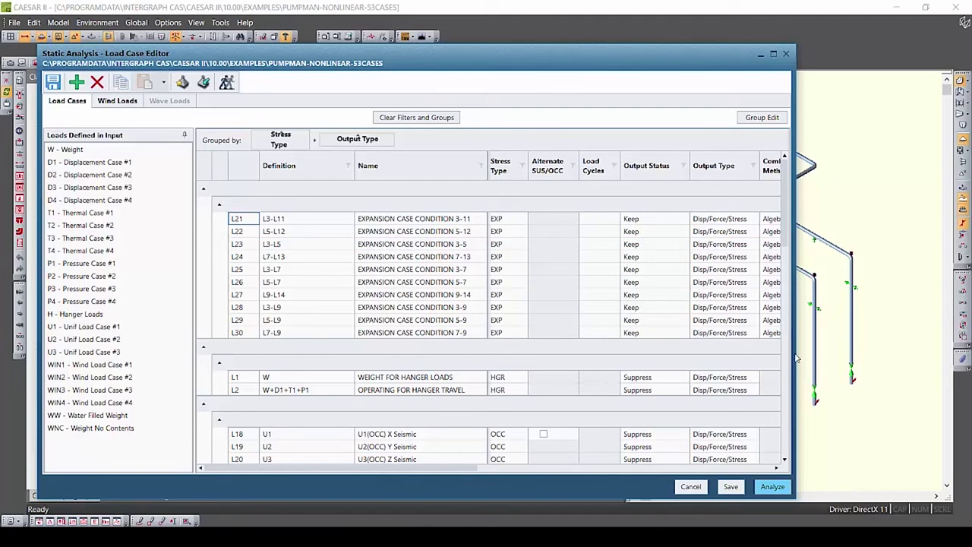
pyautogui.scroll(-5, 796, 359)
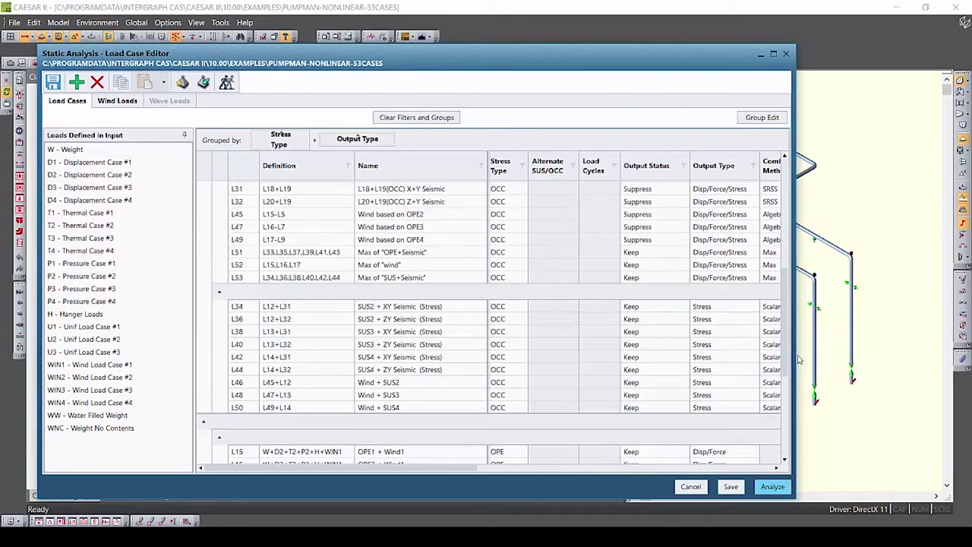
pyautogui.moveTo(798, 359); pyautogui.dragTo(841, 258)
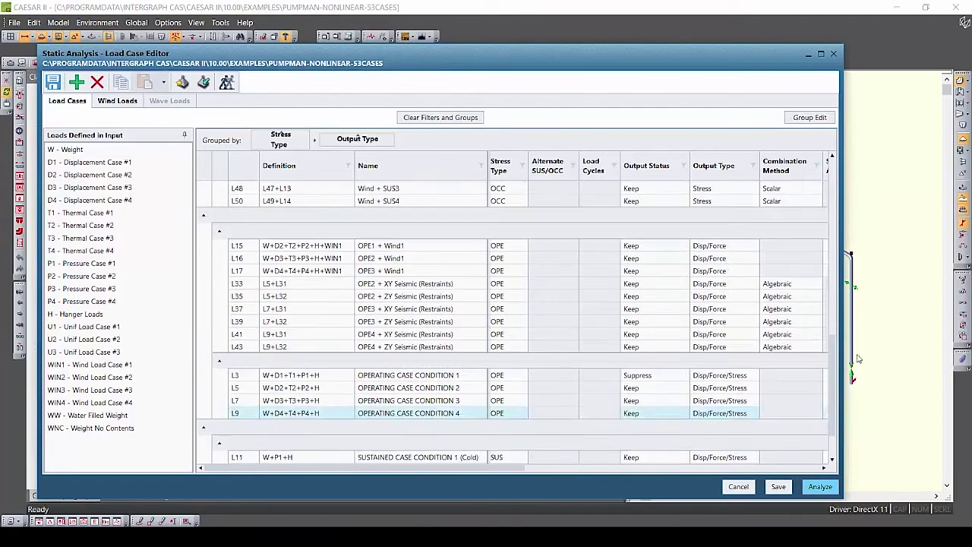
pyautogui.click(447, 118)
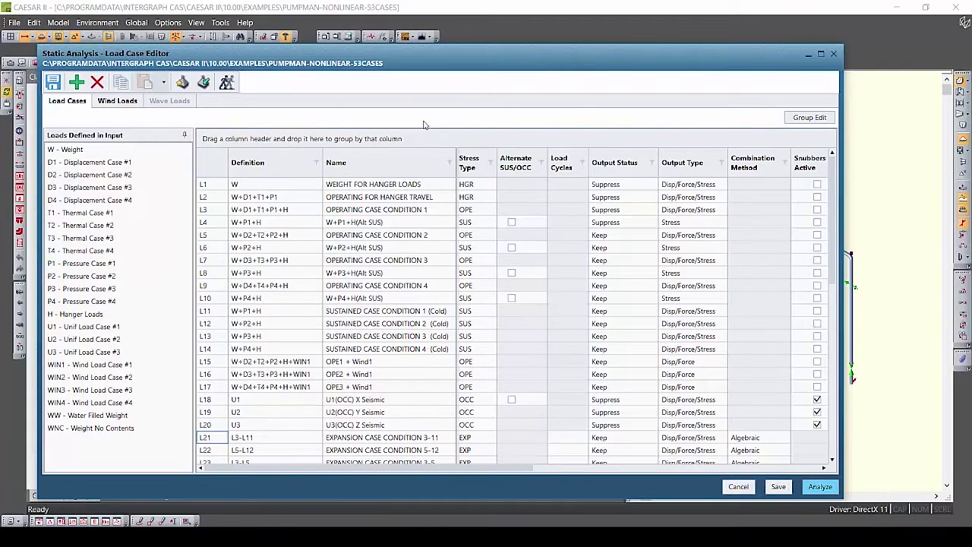
# Filter the Definition column to the W+P1+H through W+P4+H cases.
pyautogui.click(317, 165)
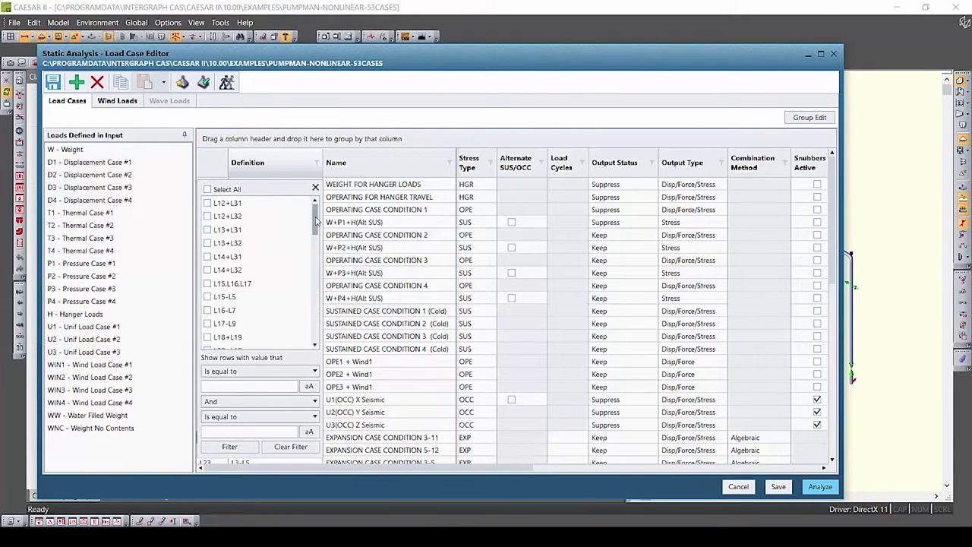
pyautogui.moveTo(317, 221); pyautogui.dragTo(317, 327)
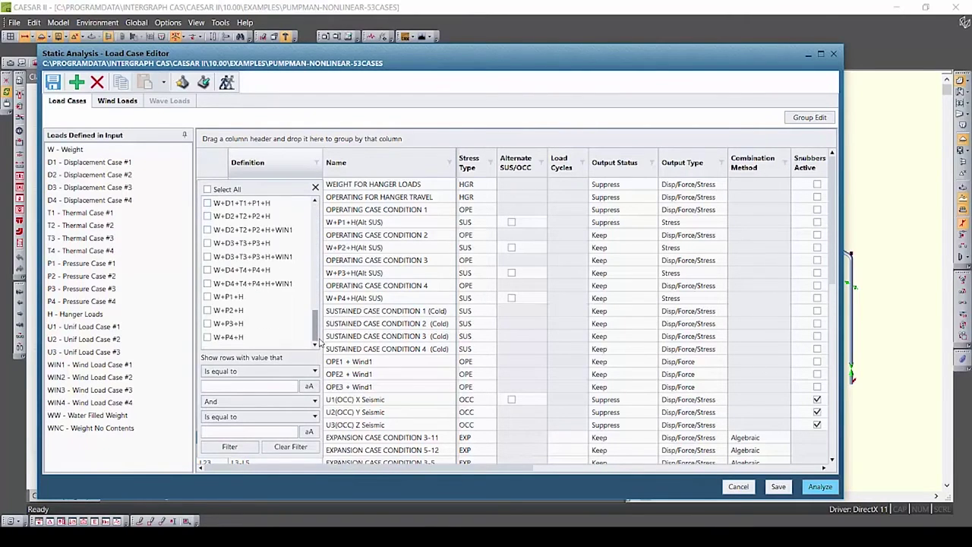
pyautogui.click(207, 297)
pyautogui.click(208, 310)
pyautogui.click(208, 323)
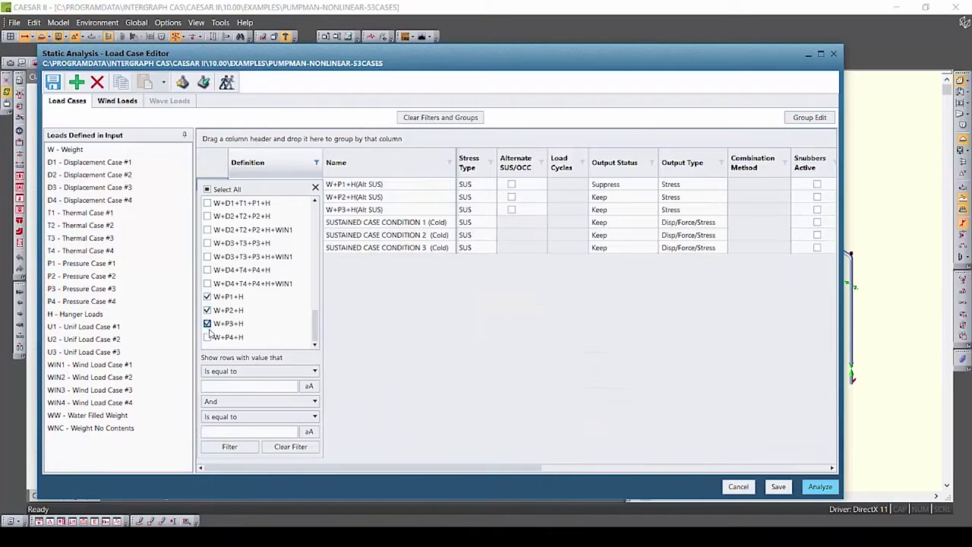
pyautogui.click(207, 337)
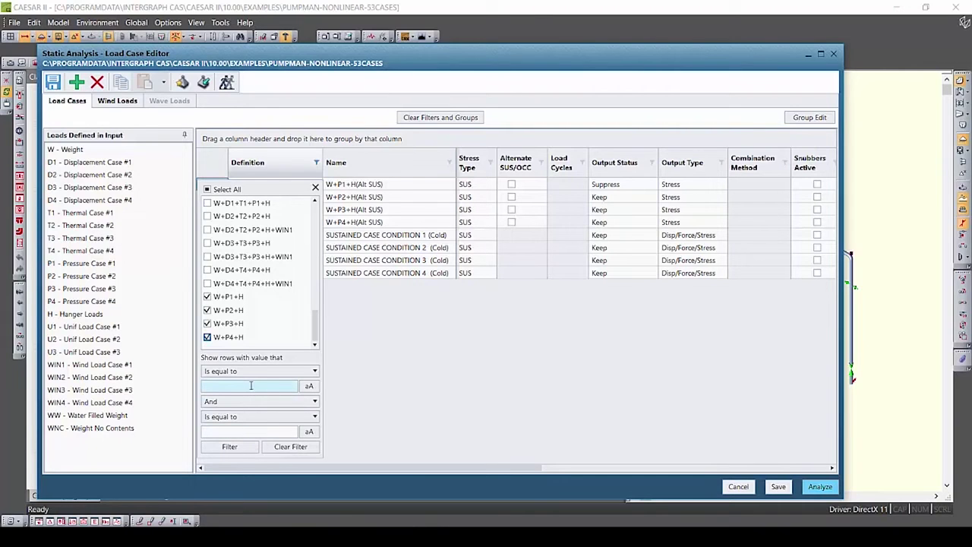
# Filter the Definition column on WIN1, then clear all filters and groups.
pyautogui.click(208, 190)
pyautogui.click(208, 190)
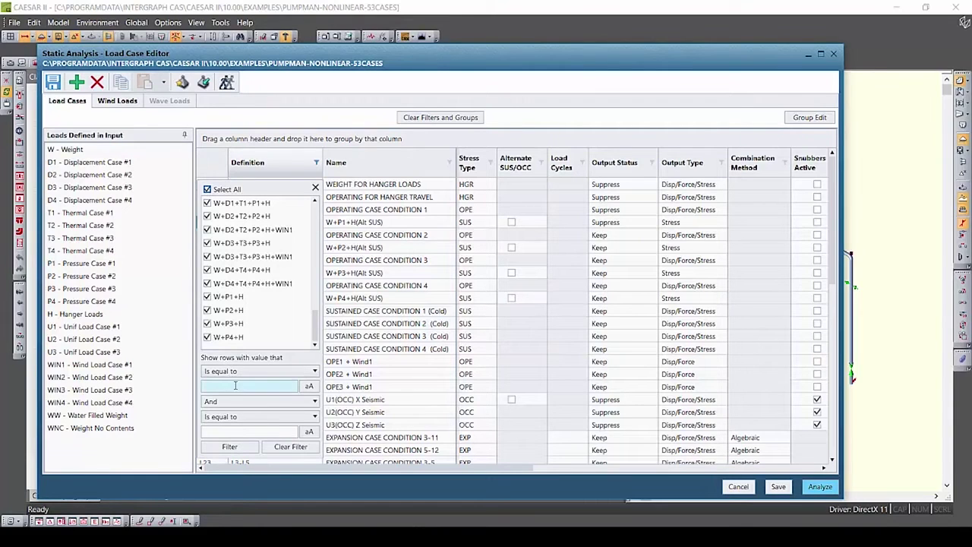
pyautogui.write('WIN1')
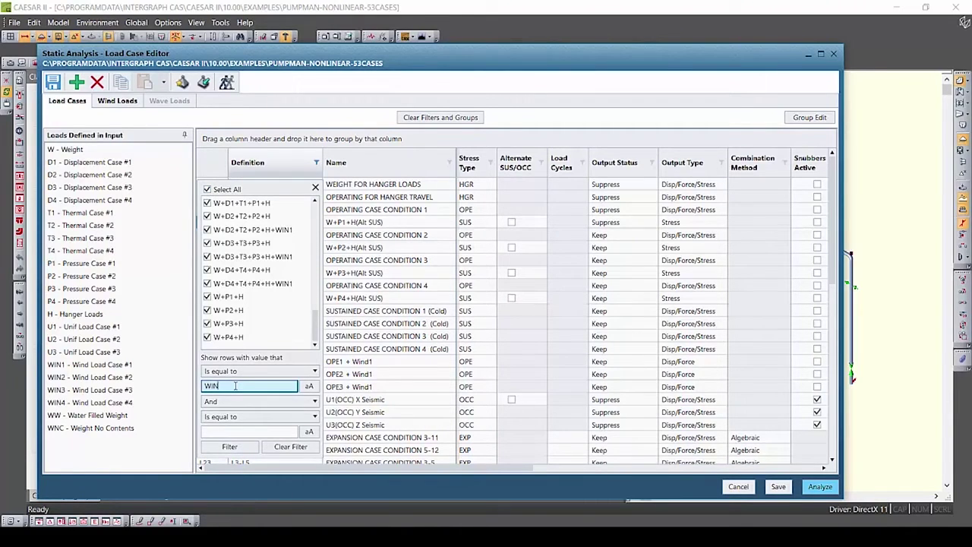
pyautogui.click(239, 449)
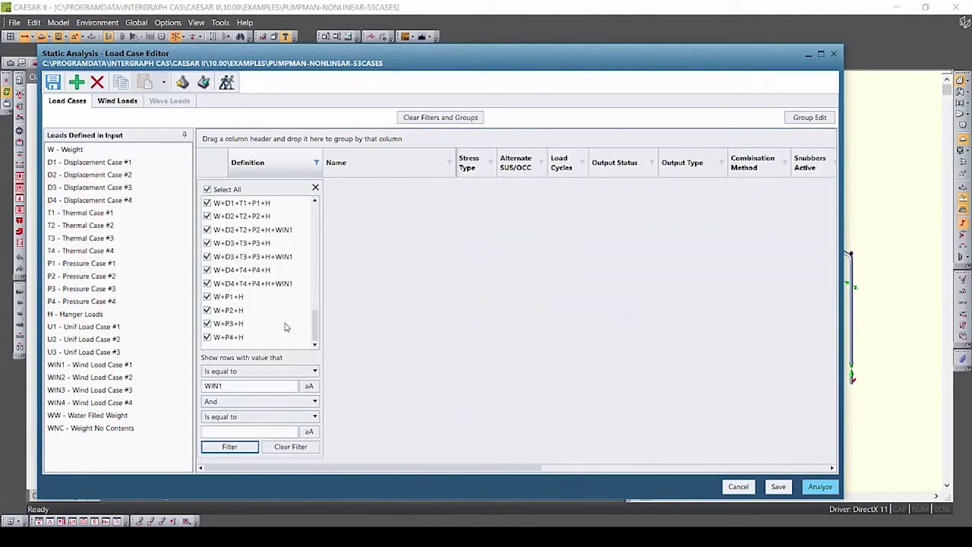
pyautogui.click(416, 145)
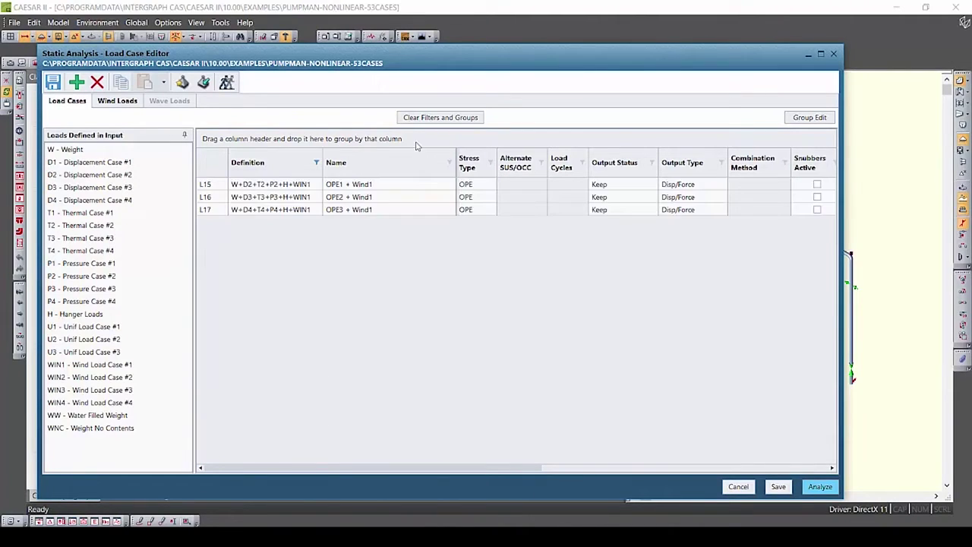
pyautogui.click(439, 118)
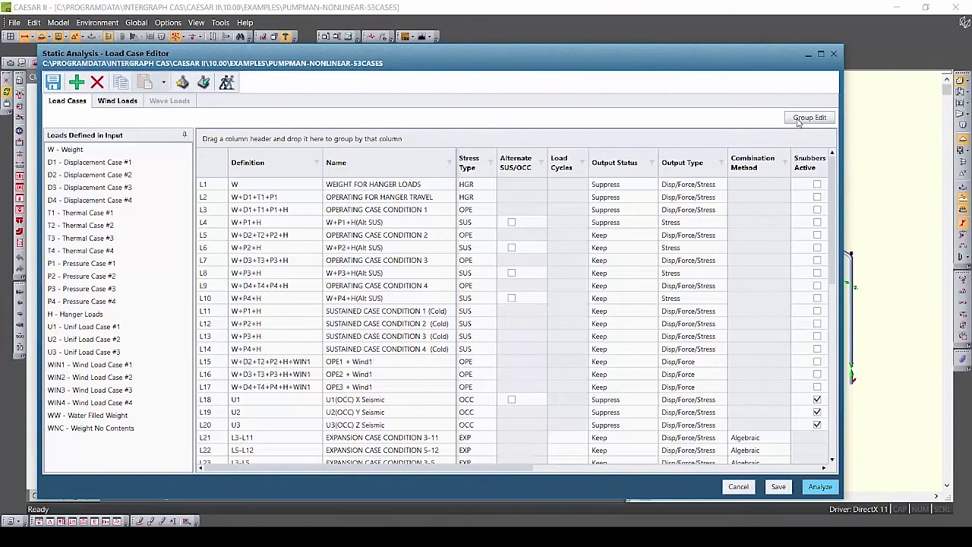
# Switch to Group Edit and select load cases L3, L15, L16 and L17.
pyautogui.click(807, 118)
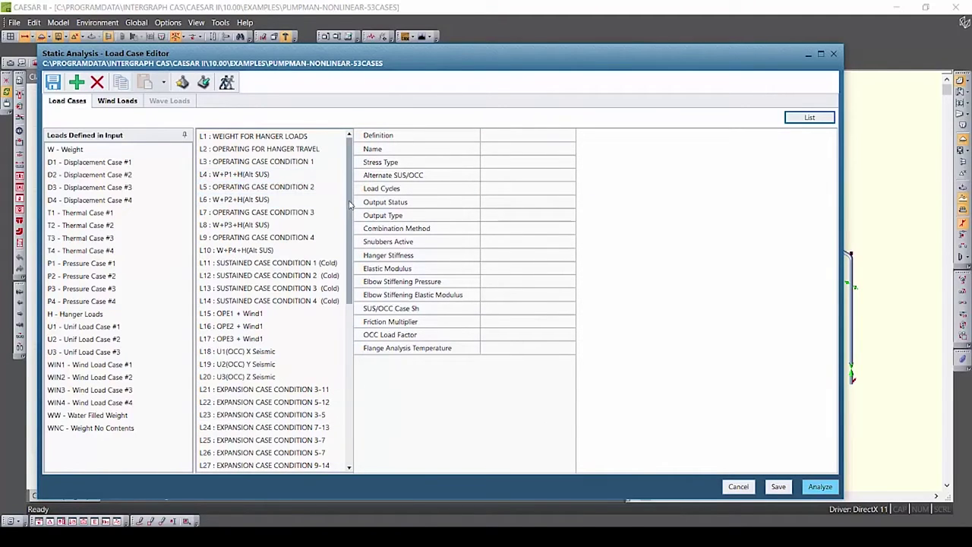
pyautogui.scroll(-9, 346, 243)
pyautogui.scroll(2, 336, 286)
pyautogui.scroll(7, 337, 286)
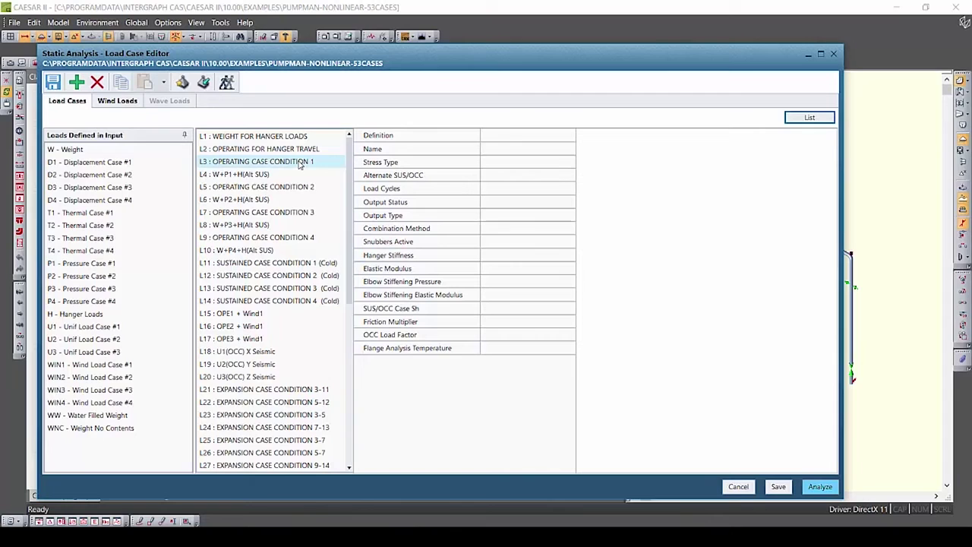
pyautogui.click(280, 165)
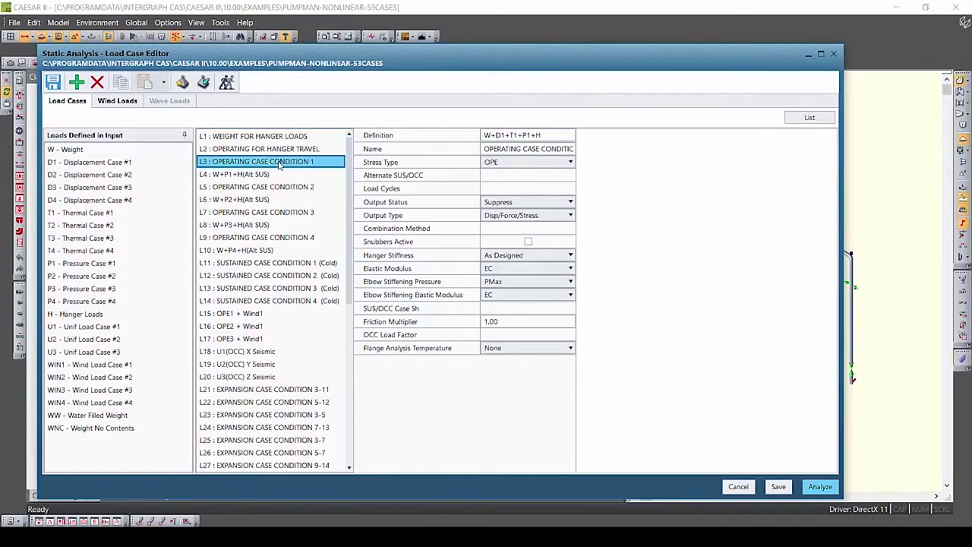
pyautogui.keyDown('ctrl'); pyautogui.click(251, 314); pyautogui.keyUp('ctrl')
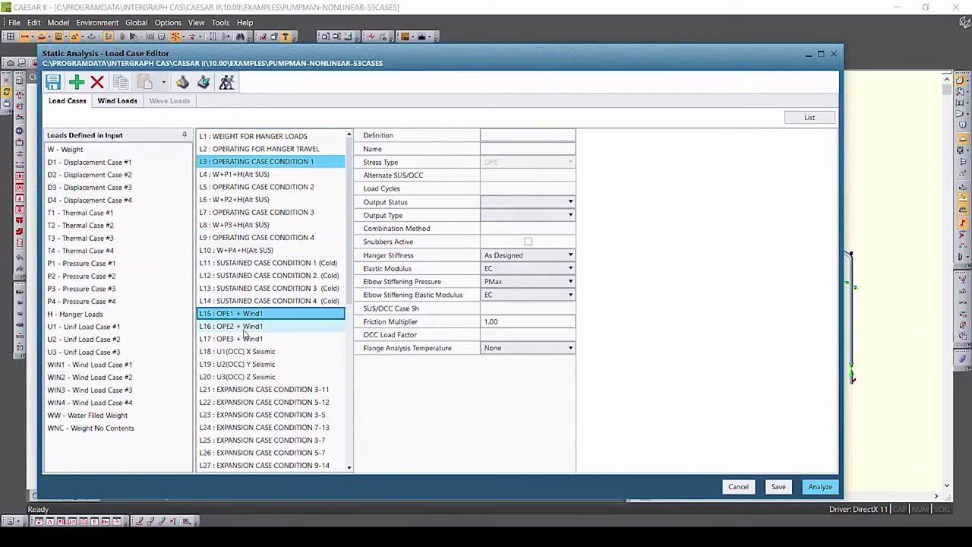
pyautogui.keyDown('ctrl'); pyautogui.click(243, 328); pyautogui.keyUp('ctrl')
pyautogui.keyDown('ctrl'); pyautogui.click(240, 340); pyautogui.keyUp('ctrl')
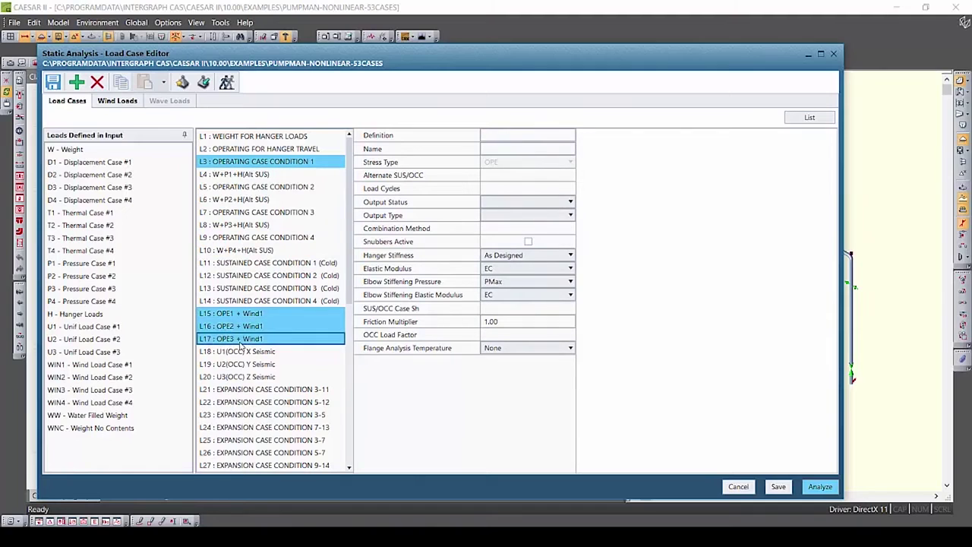
# Set Output Status to Suppress and Friction Multiplier to 2.25 for the selected cases.
pyautogui.click(570, 201)
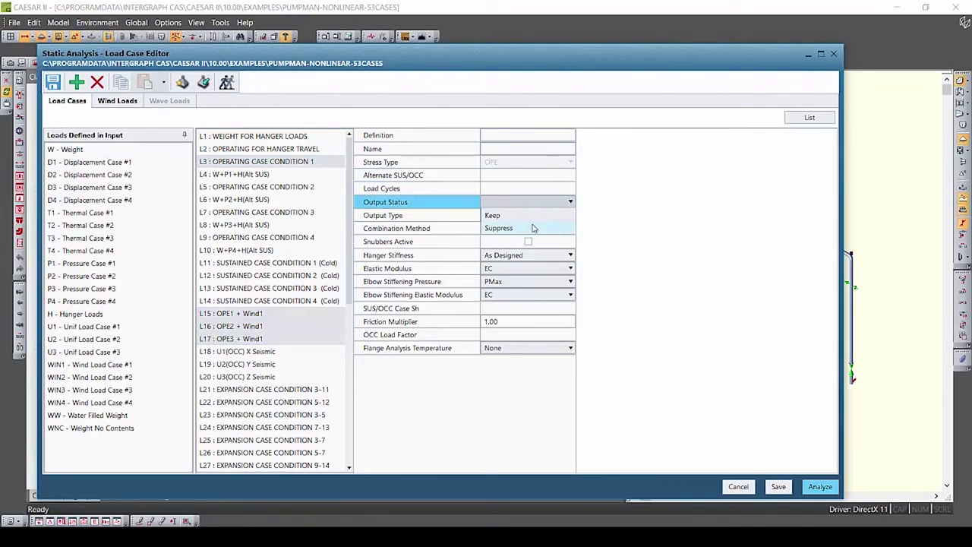
pyautogui.click(535, 227)
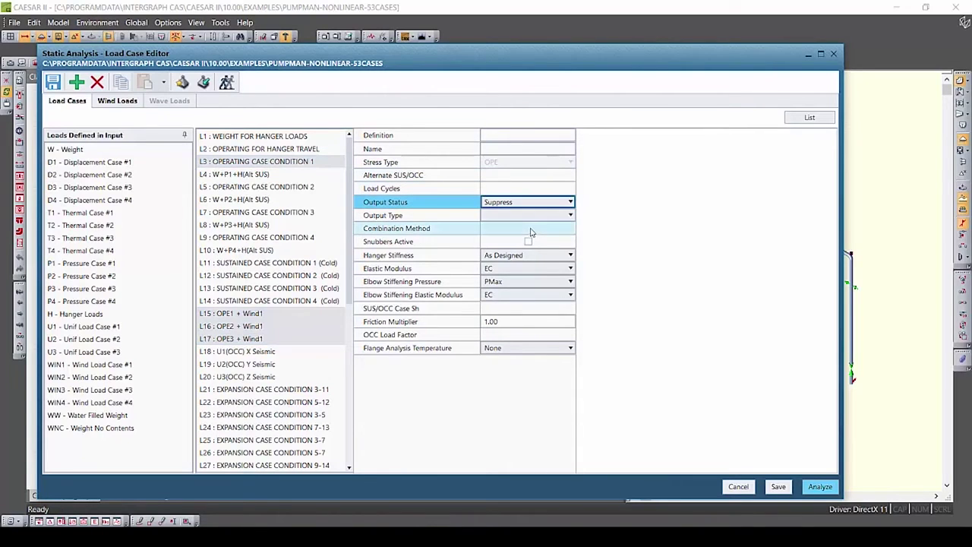
pyautogui.click(570, 215)
pyautogui.click(623, 217)
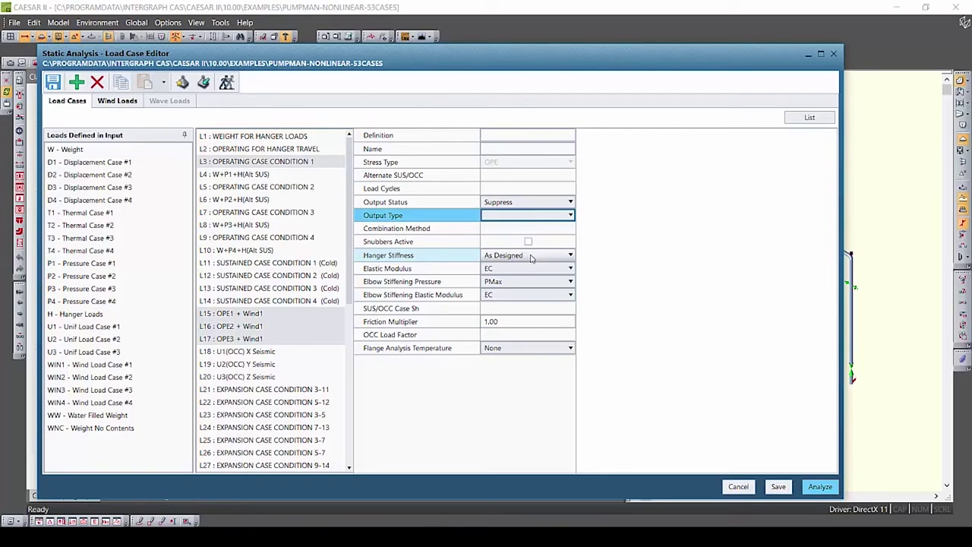
pyautogui.click(504, 322)
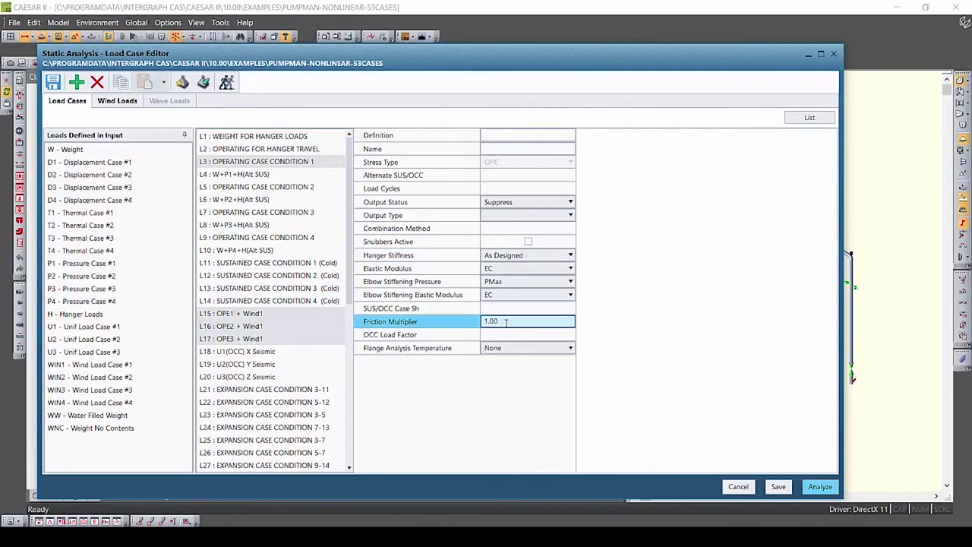
pyautogui.hotkey('ctrl', 'a')
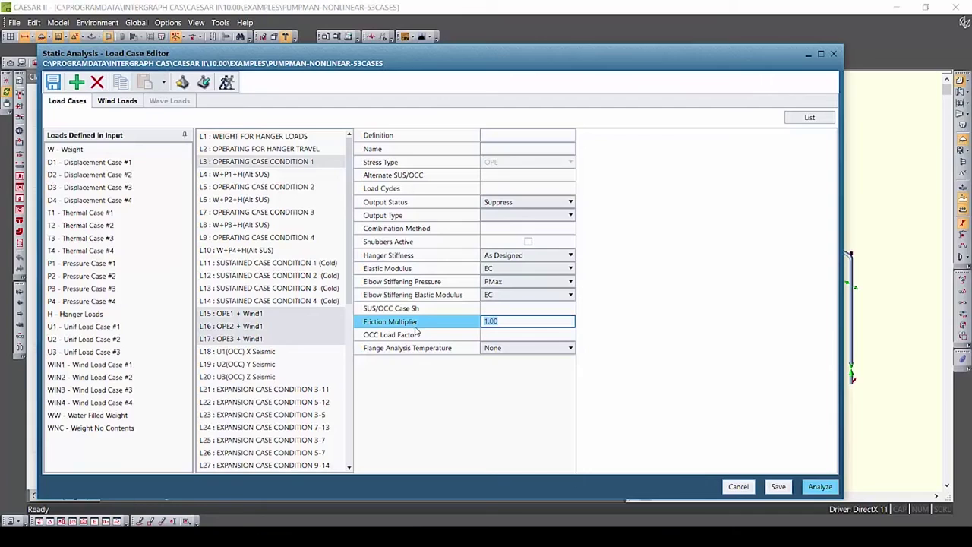
pyautogui.write('2.25')
# Save the group edit, return to the list, and scroll to the Friction Multiplier column.
pyautogui.click(777, 487)
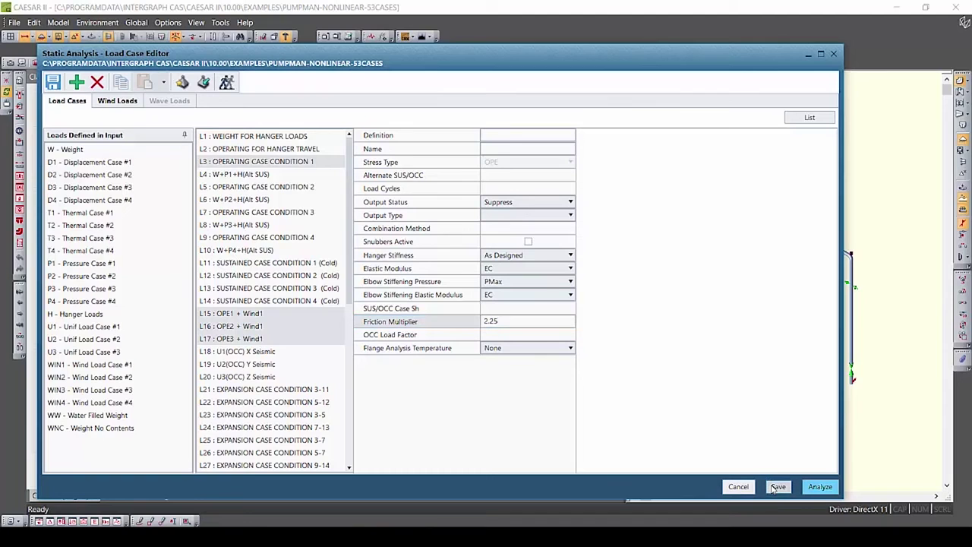
pyautogui.click(810, 118)
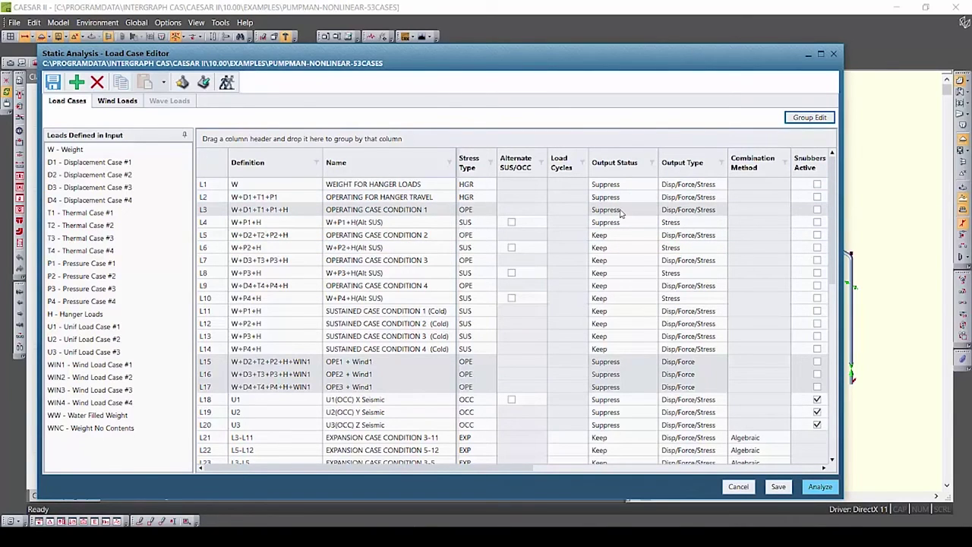
pyautogui.click(799, 467)
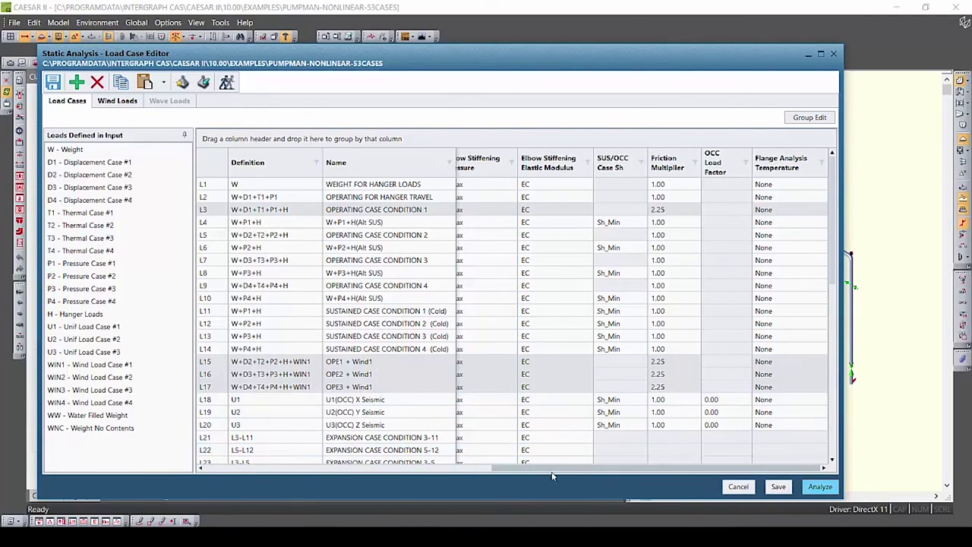
pyautogui.moveTo(531, 472); pyautogui.dragTo(291, 482)
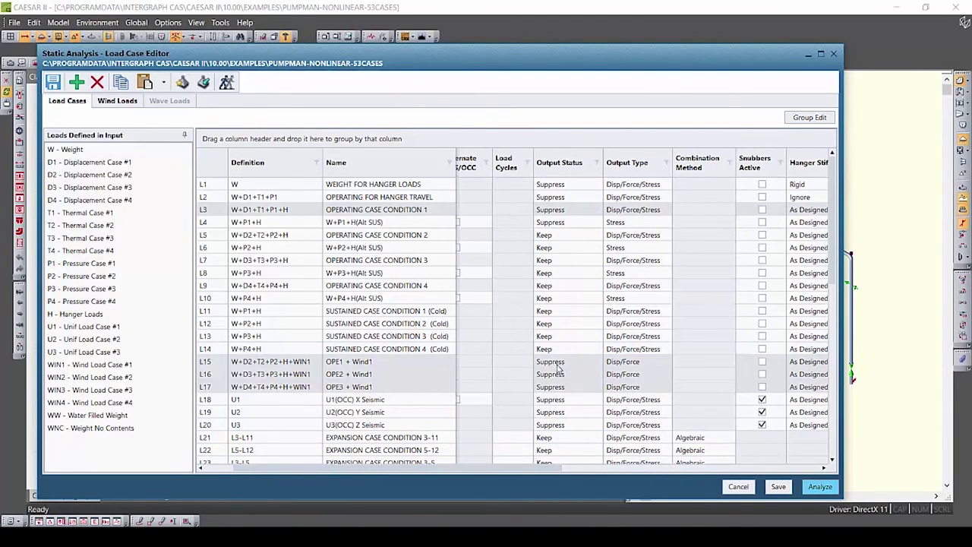